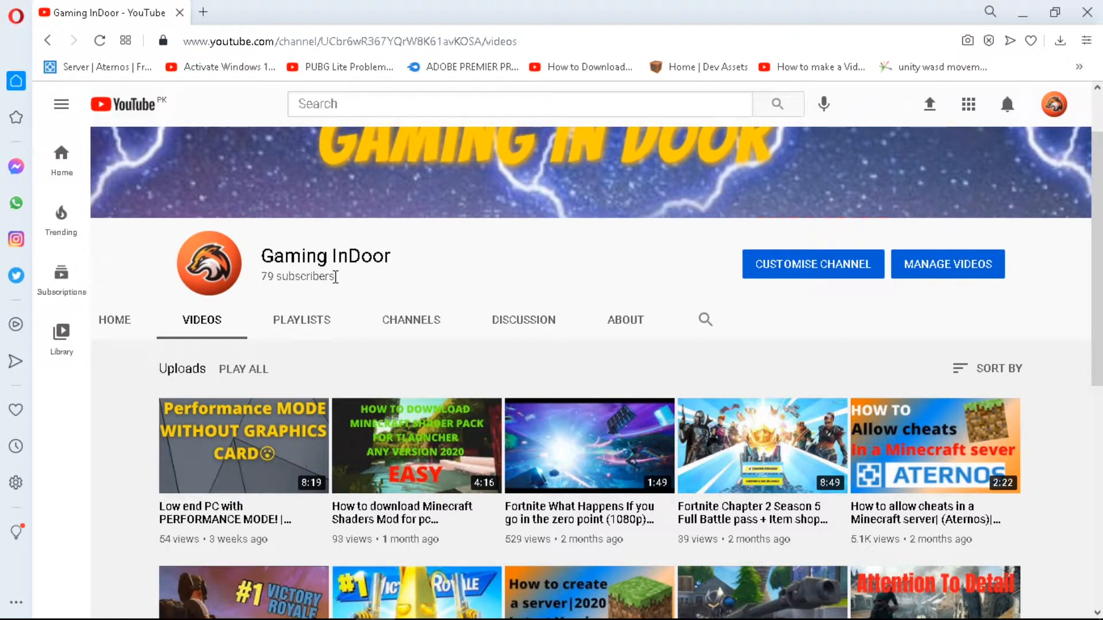
Step: Select the subscriber count under the channel name and inspect its element in the developer tools
{"action": "left_click_drag", "start_coordinate": [336, 277], "coordinate": [272, 277]}
{"action": "left_click", "coordinate": [266, 278]}
{"action": "left_click_drag", "start_coordinate": [263, 276], "coordinate": [343, 281]}
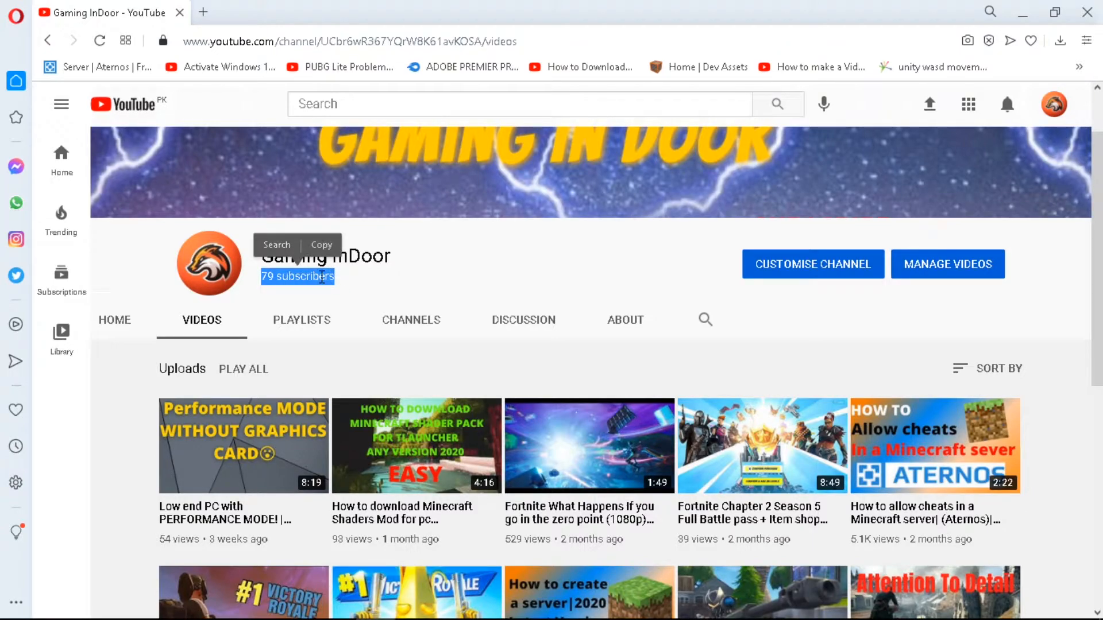
{"action": "right_click", "coordinate": [323, 279]}
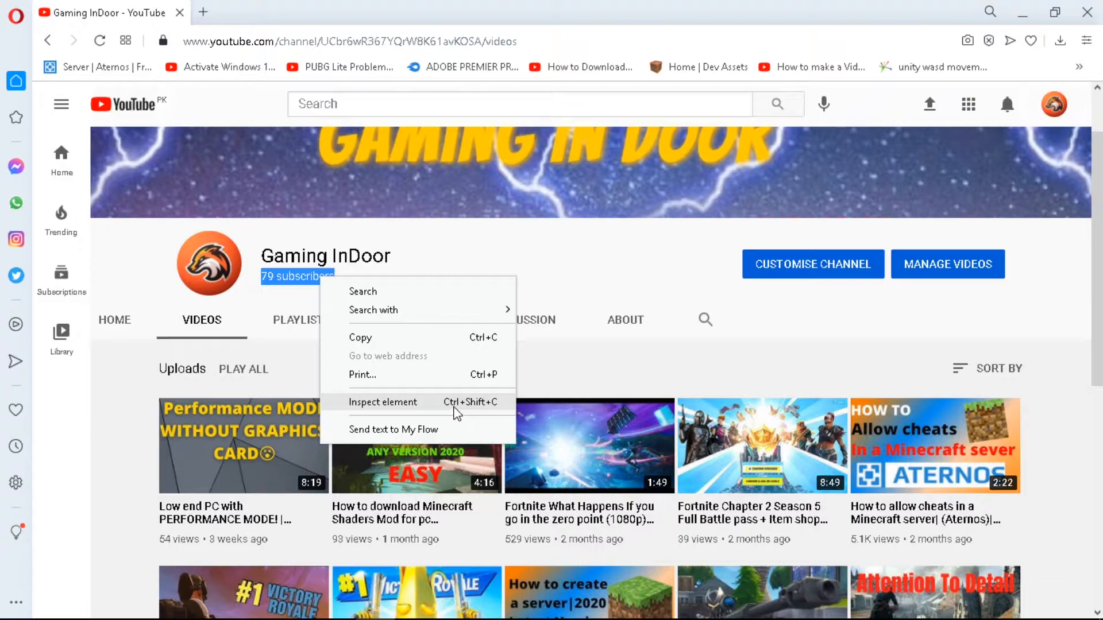
{"action": "left_click", "coordinate": [393, 409]}
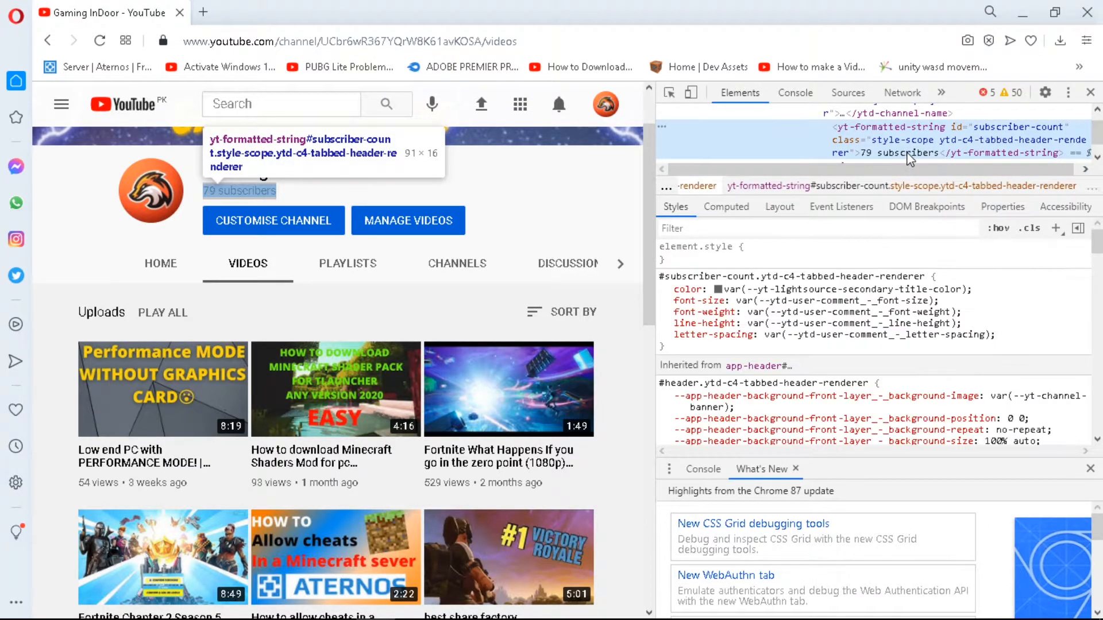
Step: Edit the inspected subscriber count text to read "20k subscribers" and close the developer tools
{"action": "right_click", "coordinate": [907, 157]}
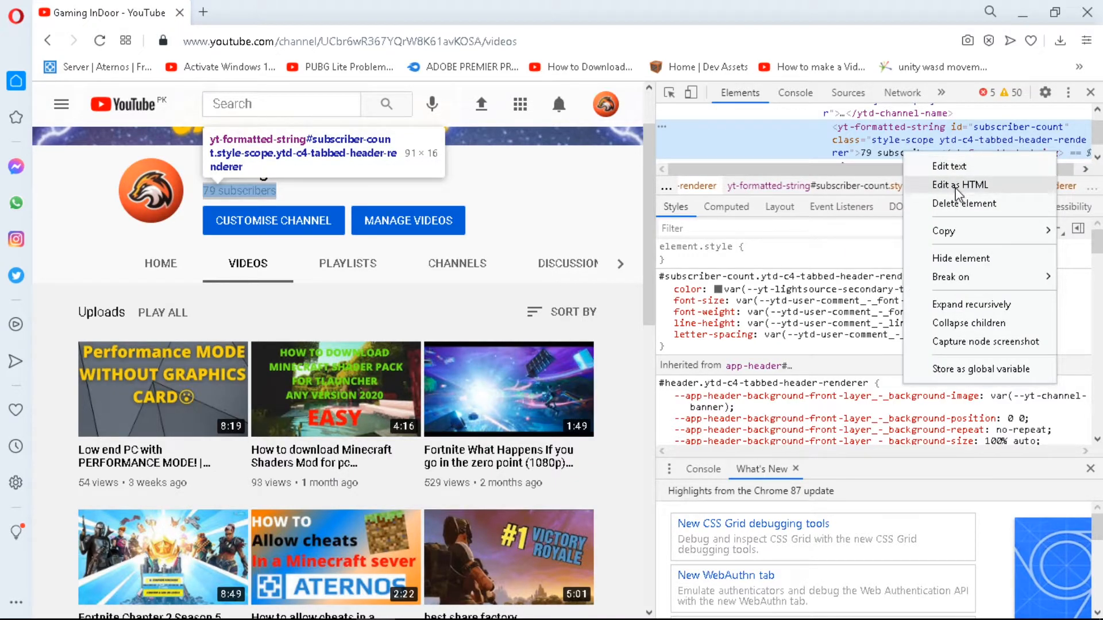
{"action": "left_click", "coordinate": [958, 171]}
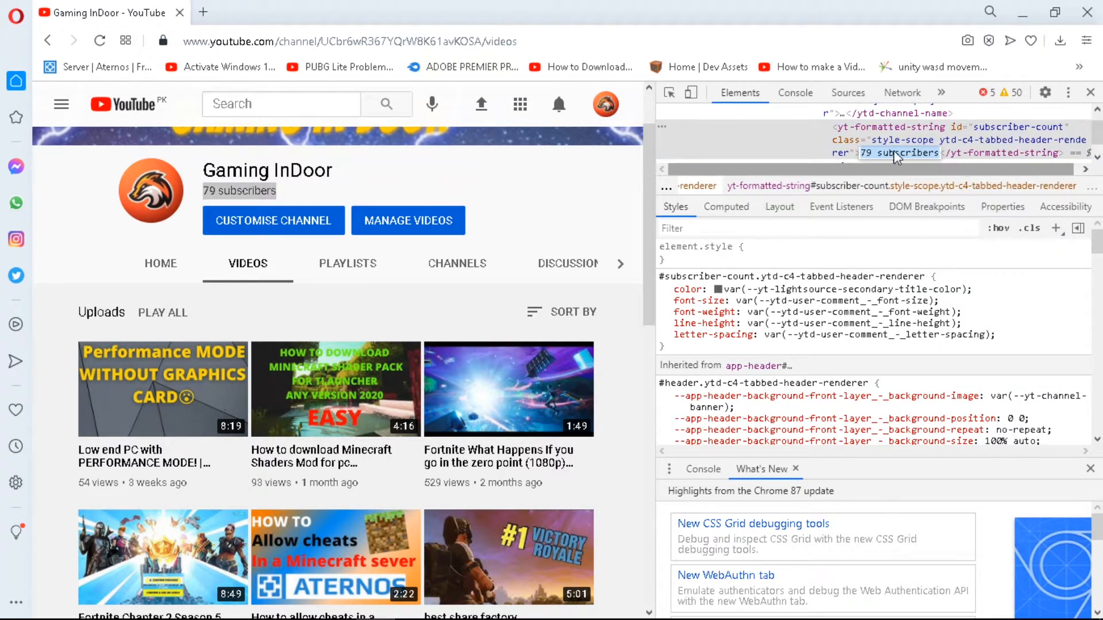
{"action": "left_click", "coordinate": [872, 153]}
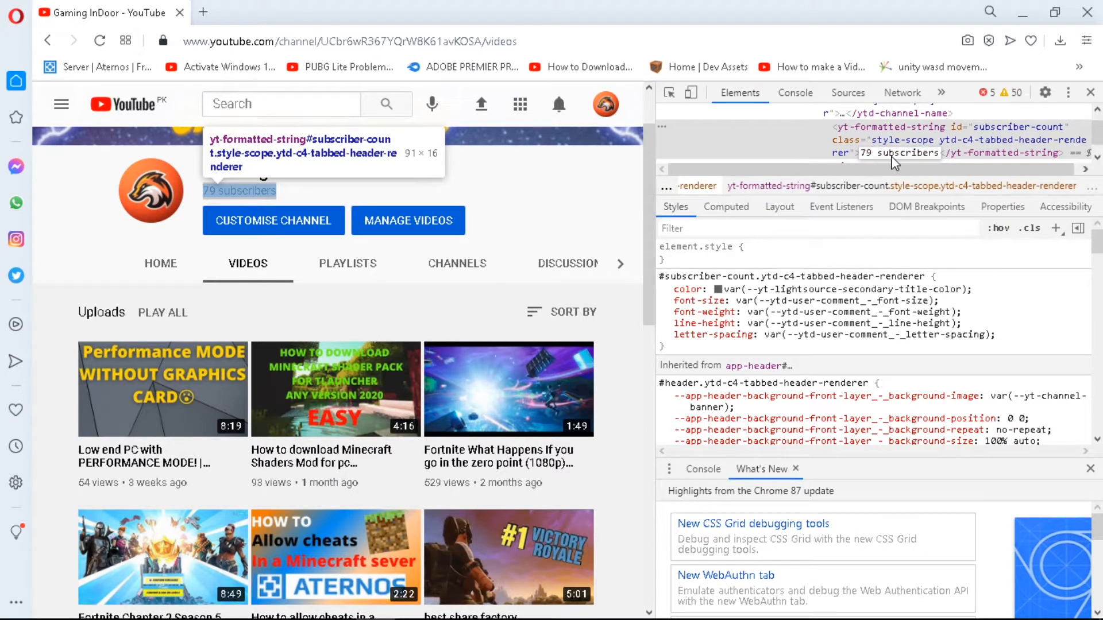
{"action": "key", "text": "BackSpace"}
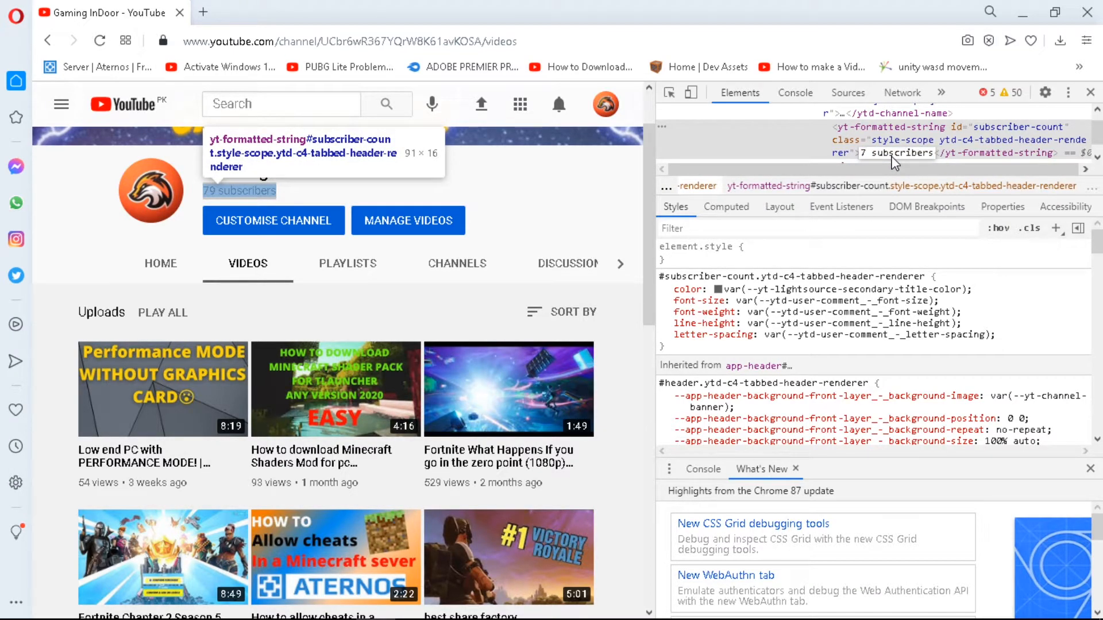
{"action": "key", "text": "BackSpace"}
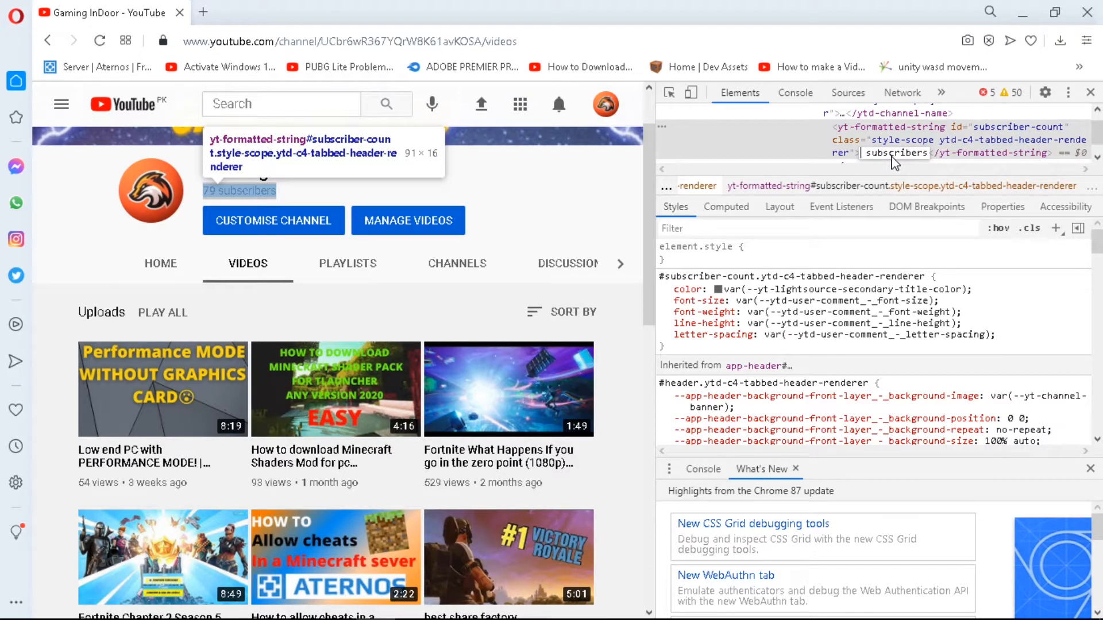
{"action": "type", "text": "20k"}
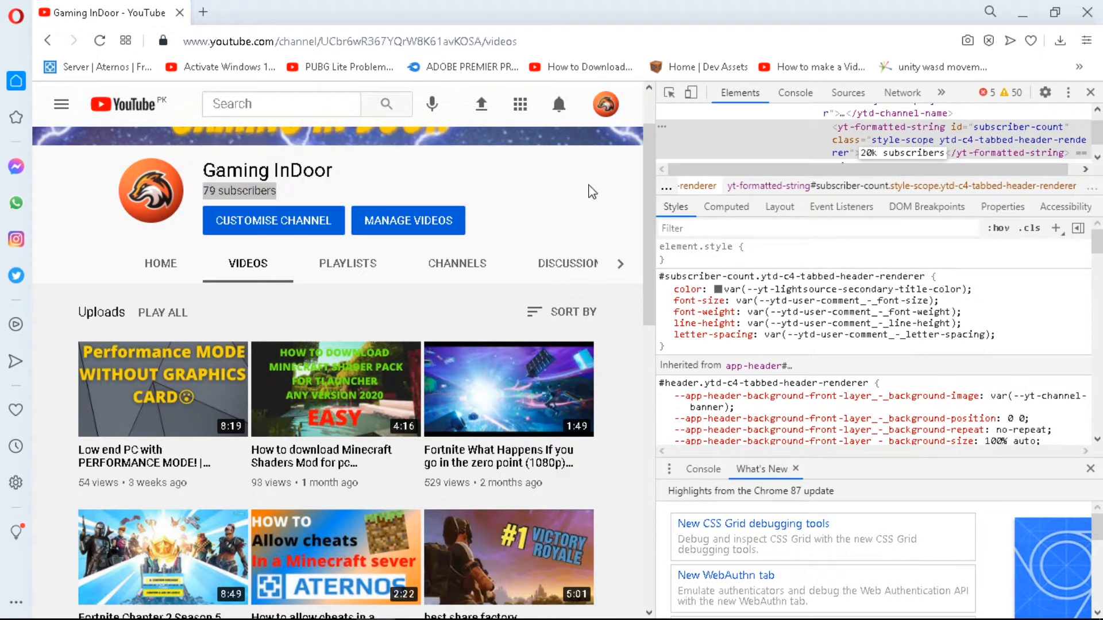
{"action": "key", "text": "Return"}
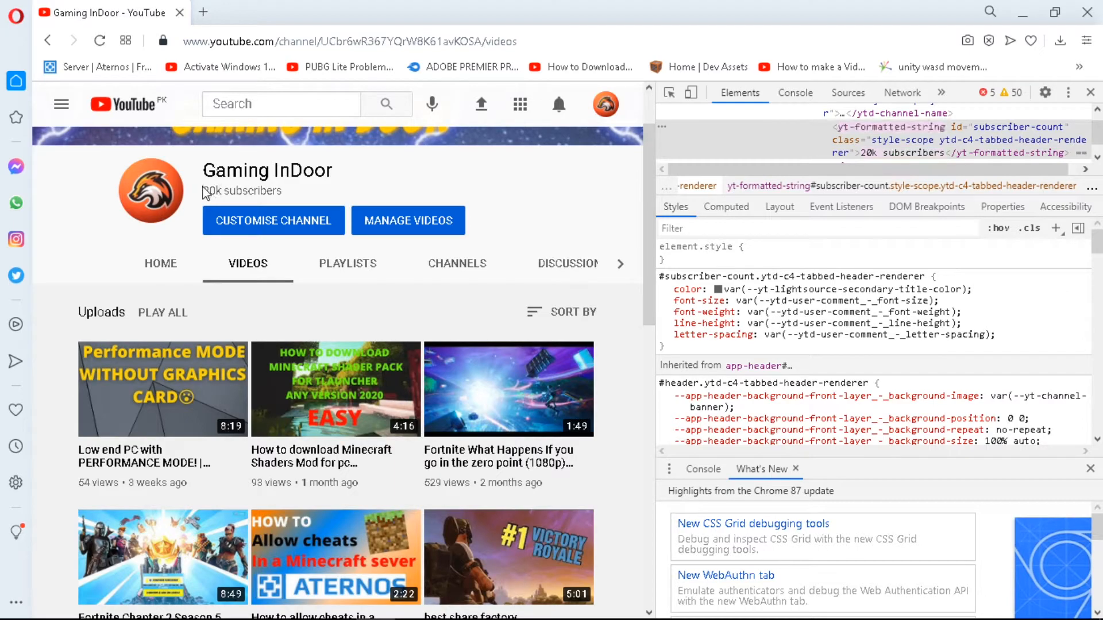
{"action": "left_click_drag", "start_coordinate": [203, 191], "coordinate": [309, 199]}
{"action": "left_click", "coordinate": [310, 199]}
{"action": "left_click", "coordinate": [1090, 92]}
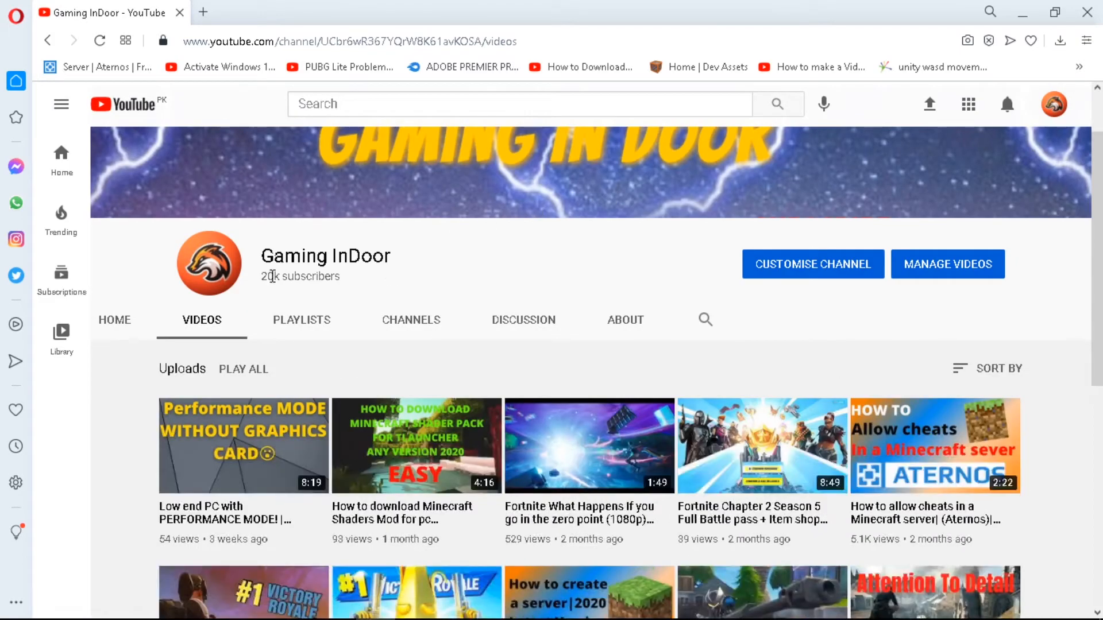
{"action": "left_click_drag", "start_coordinate": [262, 276], "coordinate": [311, 276]}
{"action": "left_click", "coordinate": [352, 280]}
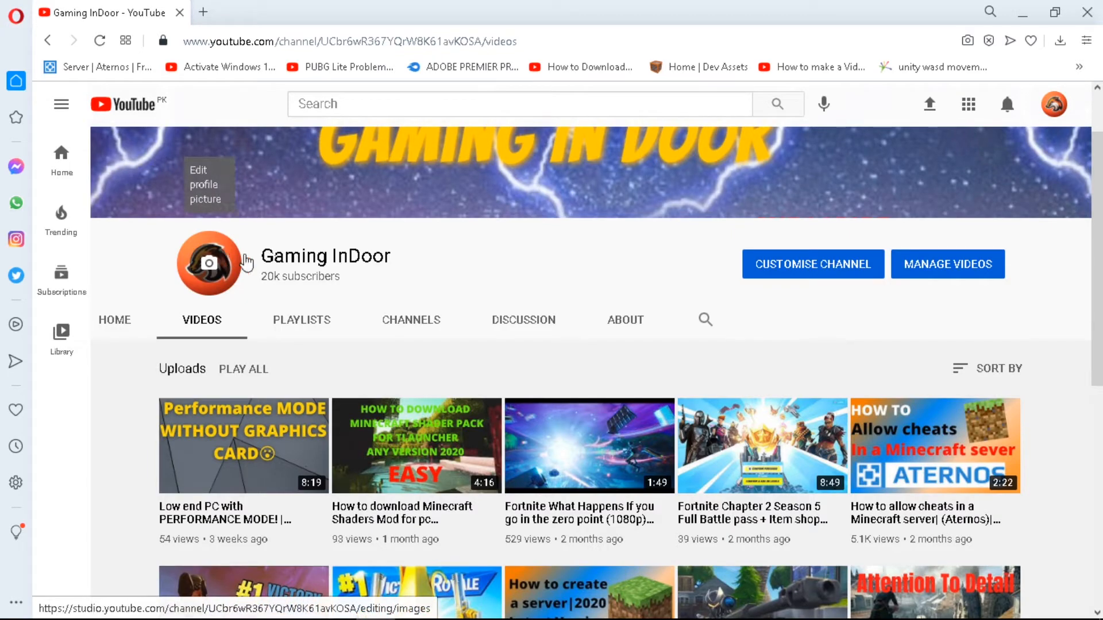
Step: Select the channel name in the page header and inspect its element in the developer tools
{"action": "left_click_drag", "start_coordinate": [263, 257], "coordinate": [382, 256]}
{"action": "left_click", "coordinate": [402, 268]}
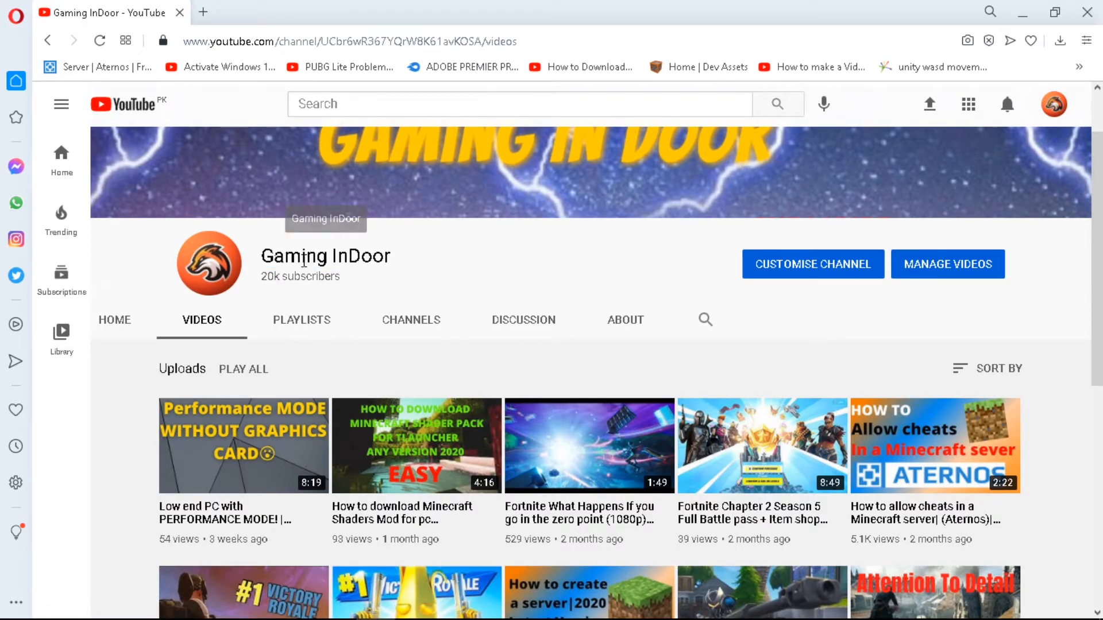
{"action": "left_click_drag", "start_coordinate": [261, 257], "coordinate": [396, 259]}
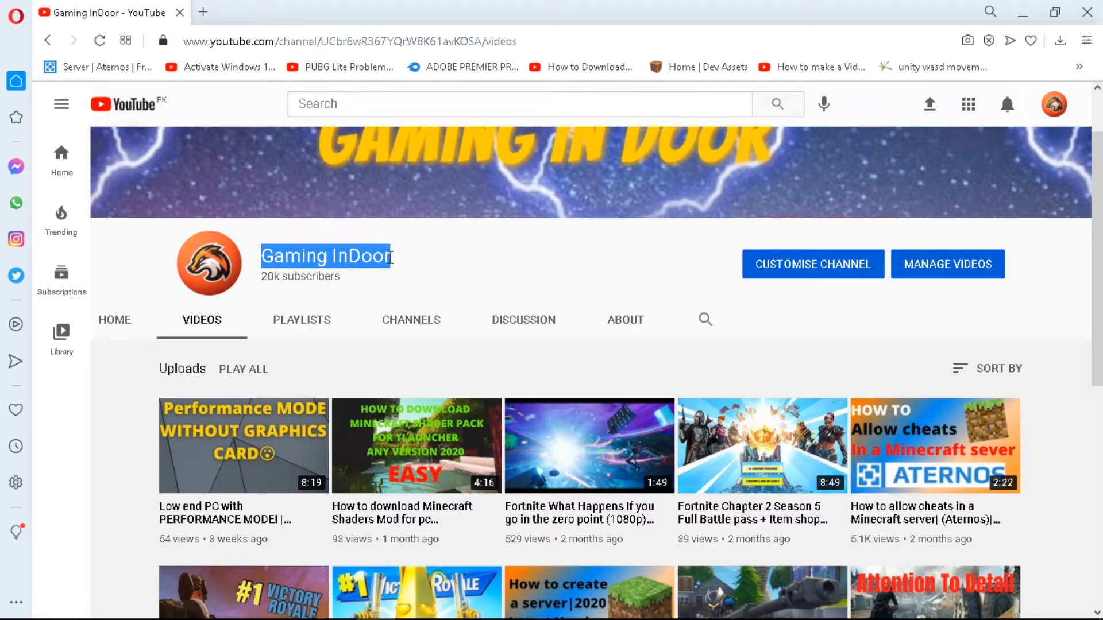
{"action": "right_click", "coordinate": [379, 253]}
{"action": "left_click", "coordinate": [437, 378]}
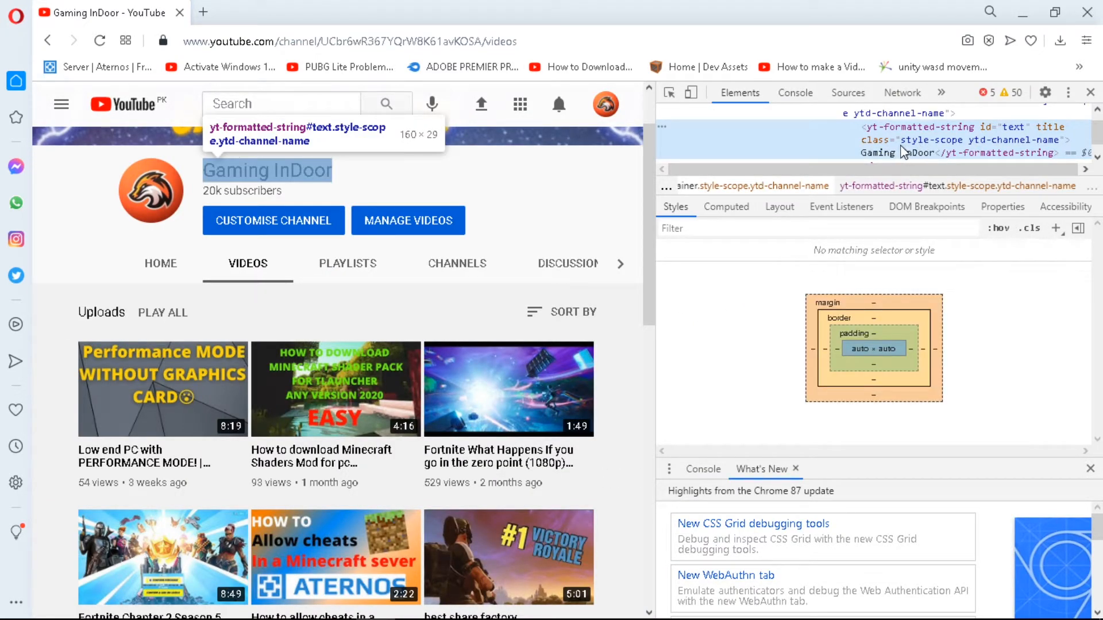
Step: Edit the inspected channel name text to read "Gaming InDoor1" and close the developer tools
{"action": "right_click", "coordinate": [908, 140]}
{"action": "right_click", "coordinate": [918, 152]}
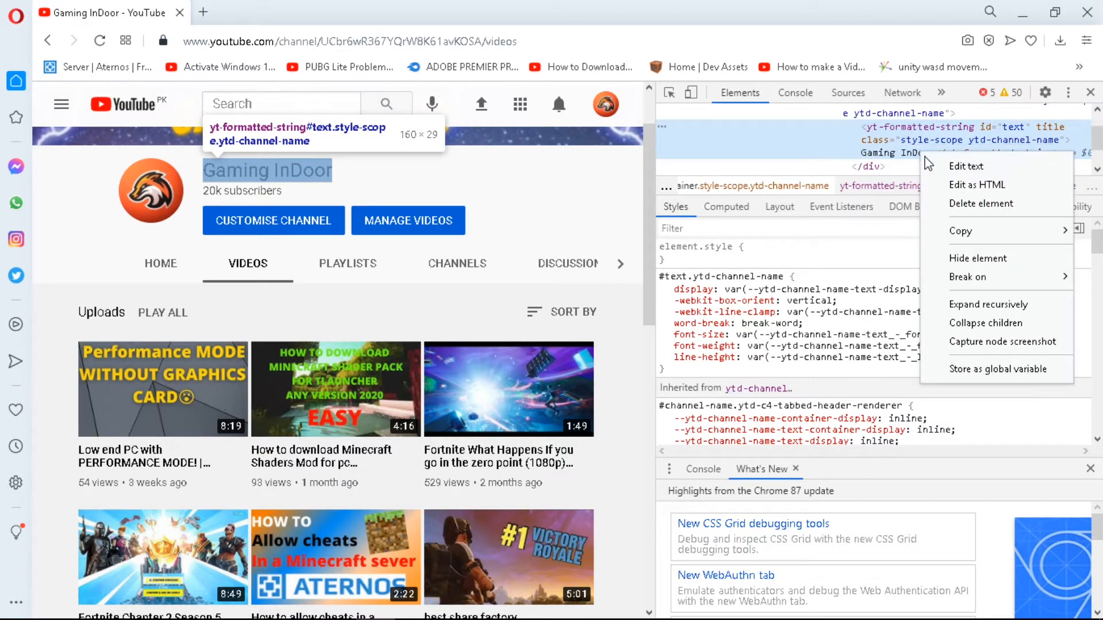
{"action": "left_click", "coordinate": [931, 162]}
{"action": "left_click", "coordinate": [929, 156]}
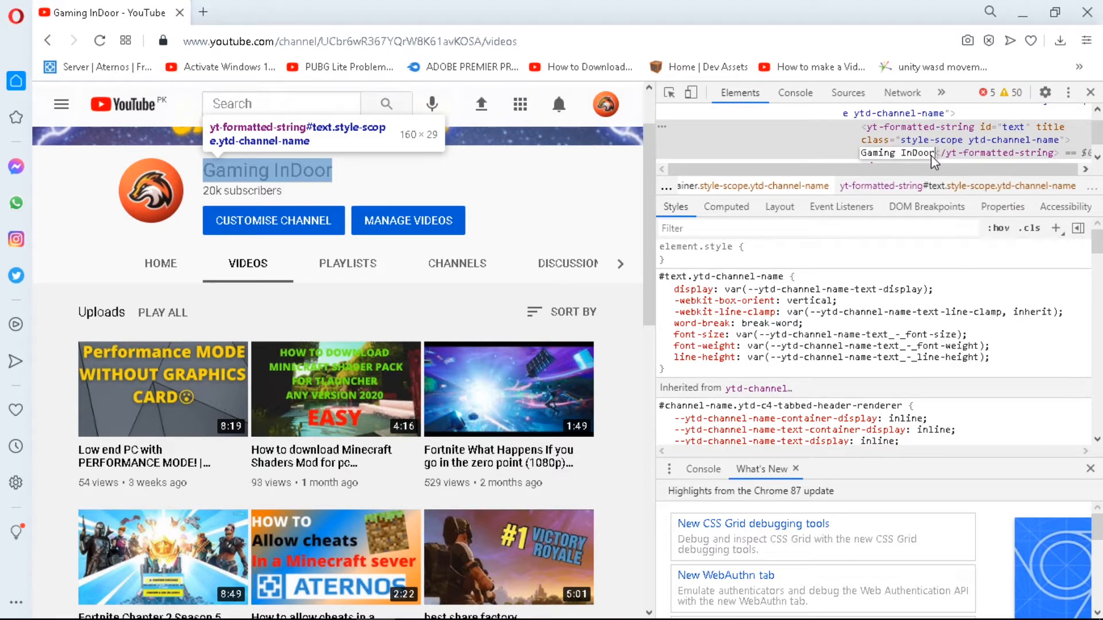
{"action": "type", "text": "1"}
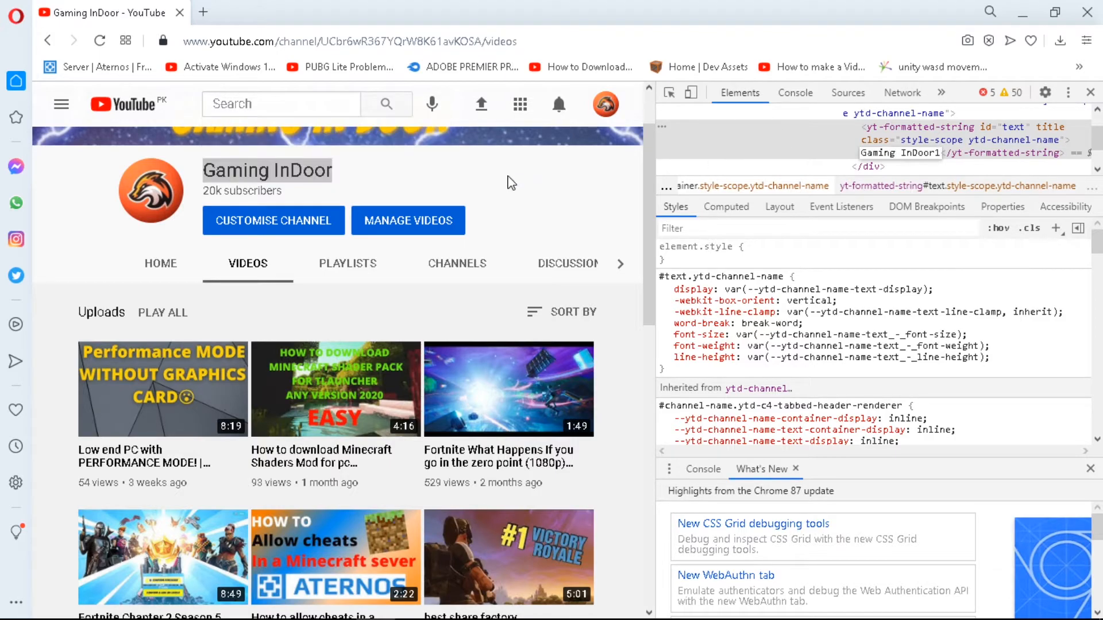
{"action": "key", "text": "Return"}
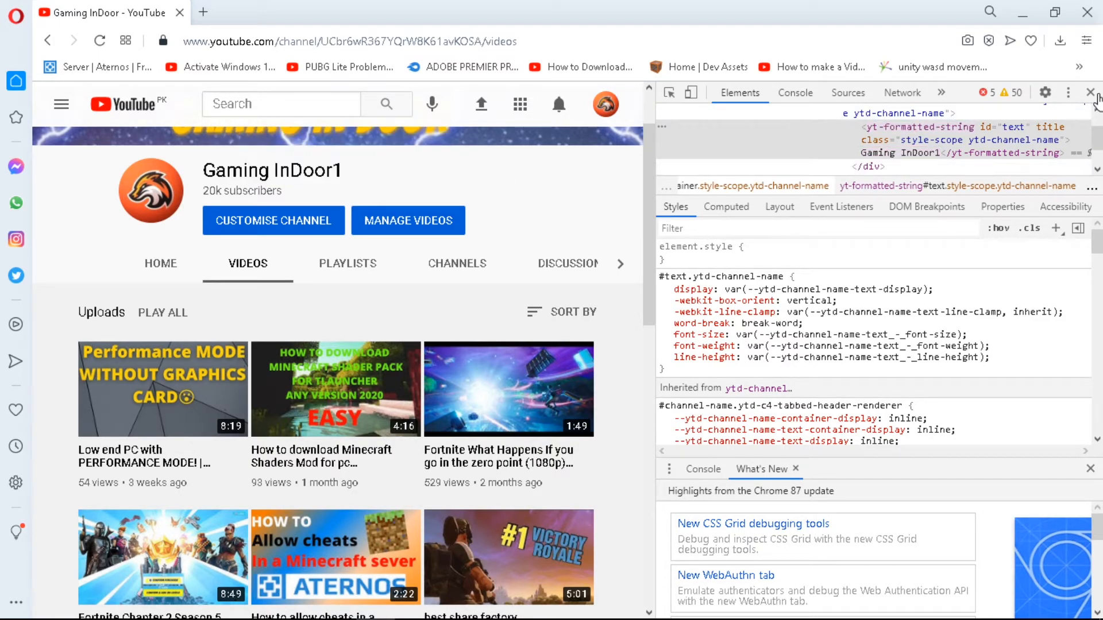
{"action": "left_click", "coordinate": [1091, 93]}
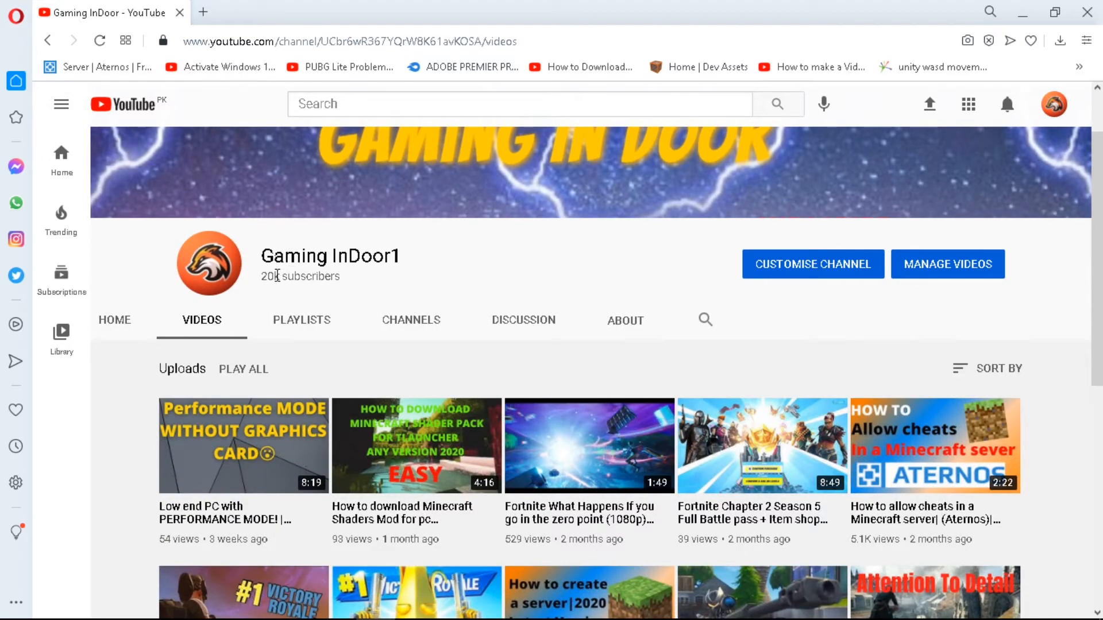
Step: Inspect the subscriber count again, change its text to "100M subscribers", and close the developer tools
{"action": "left_click_drag", "start_coordinate": [261, 276], "coordinate": [328, 276]}
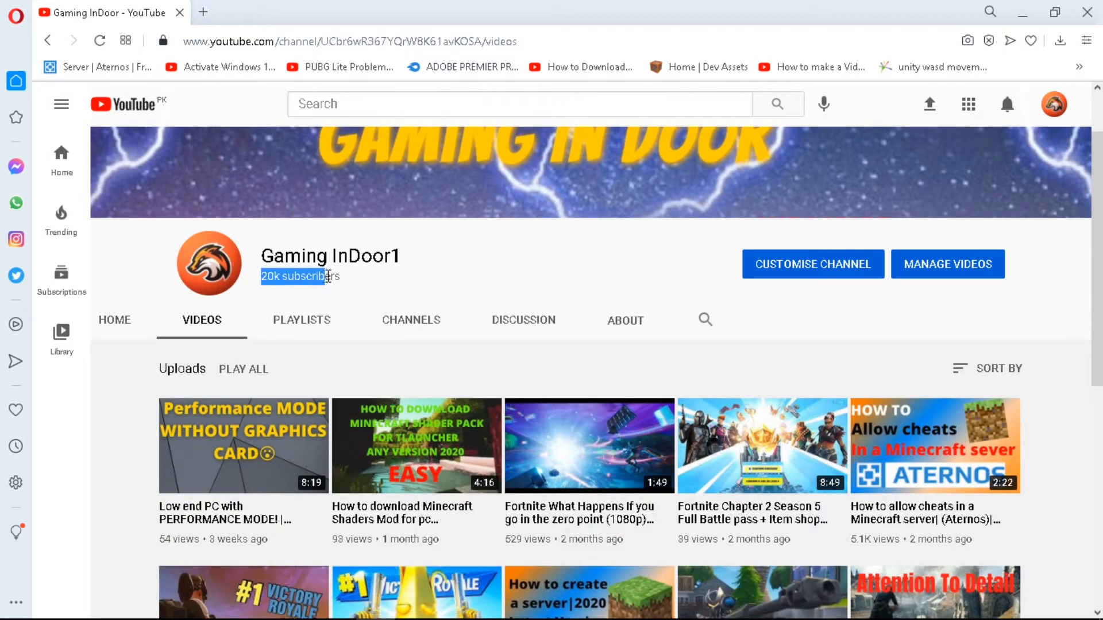
{"action": "left_click", "coordinate": [366, 278]}
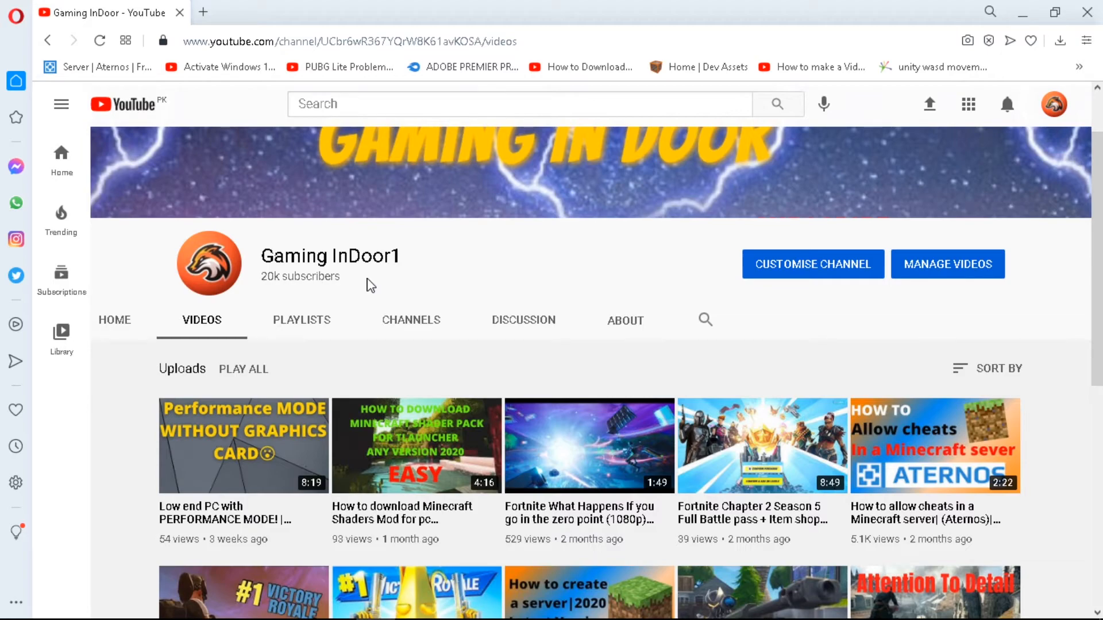
{"action": "mouse_move", "coordinate": [341, 281]}
{"action": "left_mouse_down"}
{"action": "mouse_move", "coordinate": [267, 279]}
{"action": "mouse_move", "coordinate": [342, 279]}
{"action": "left_mouse_up"}
{"action": "left_click", "coordinate": [273, 287]}
{"action": "left_click", "coordinate": [261, 288]}
{"action": "right_click", "coordinate": [327, 273]}
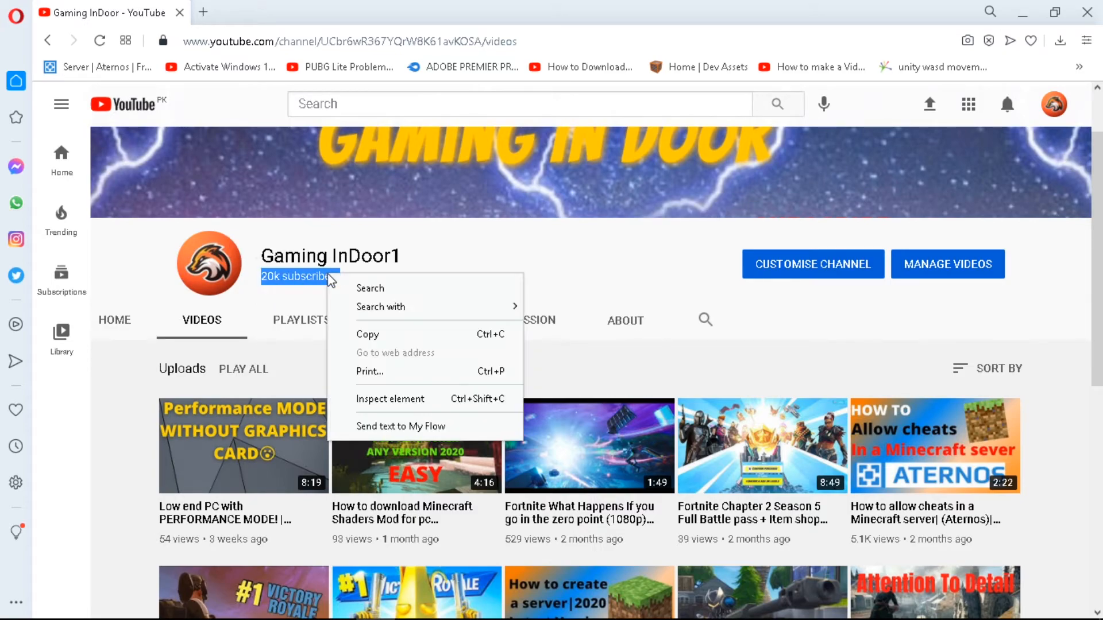
{"action": "left_click", "coordinate": [371, 399]}
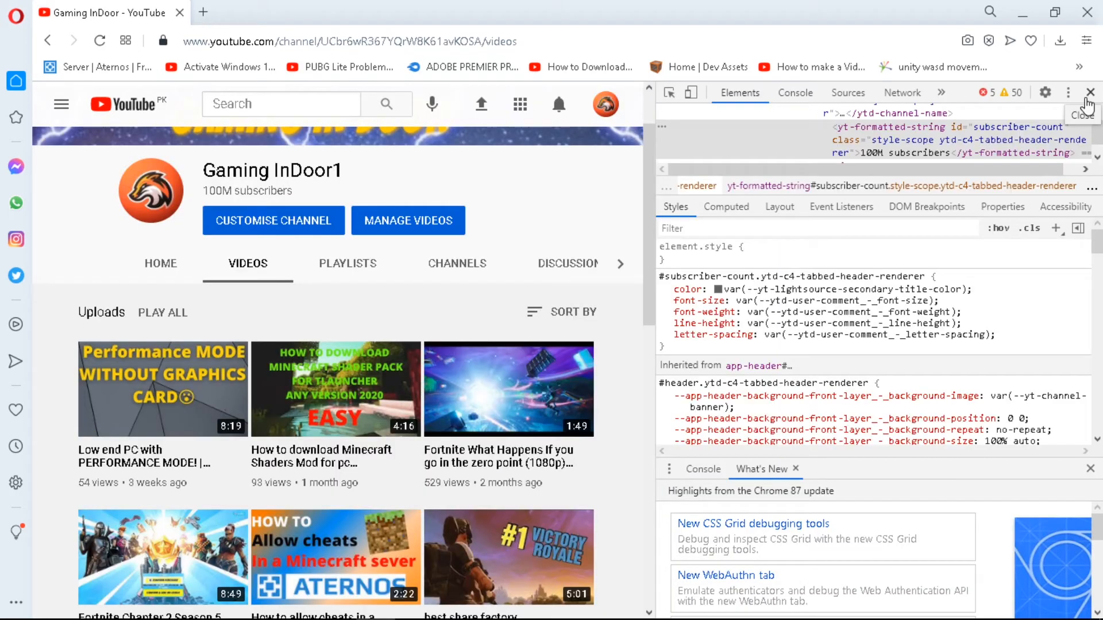
{"action": "left_click", "coordinate": [1089, 94]}
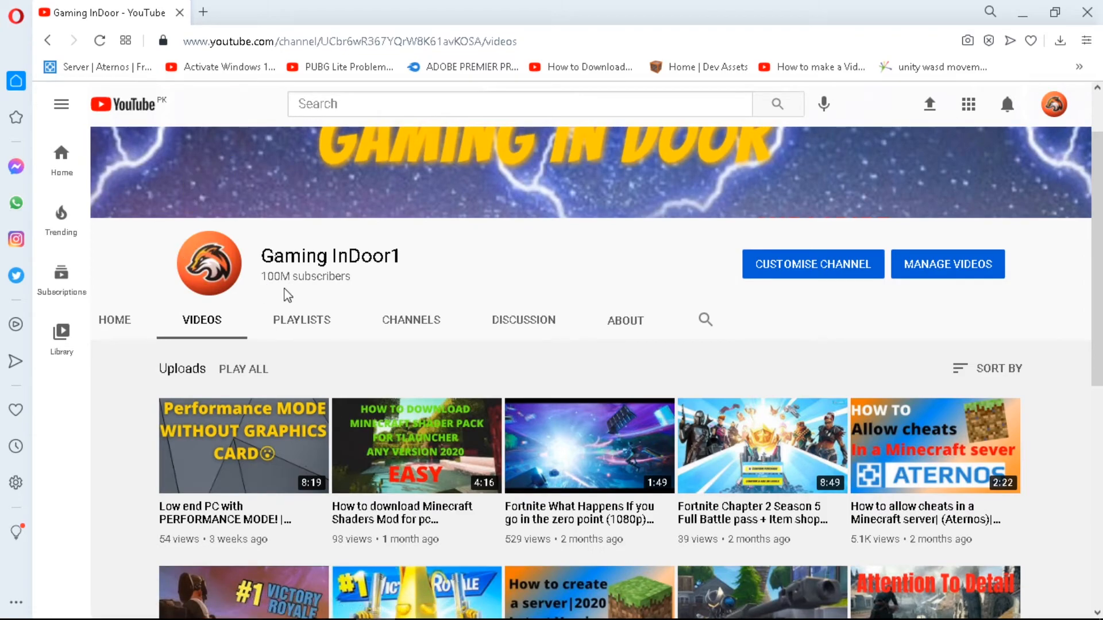
Step: Reload the channel page to discard the temporary text edits and check the channel header and uploads
{"action": "left_click", "coordinate": [101, 42]}
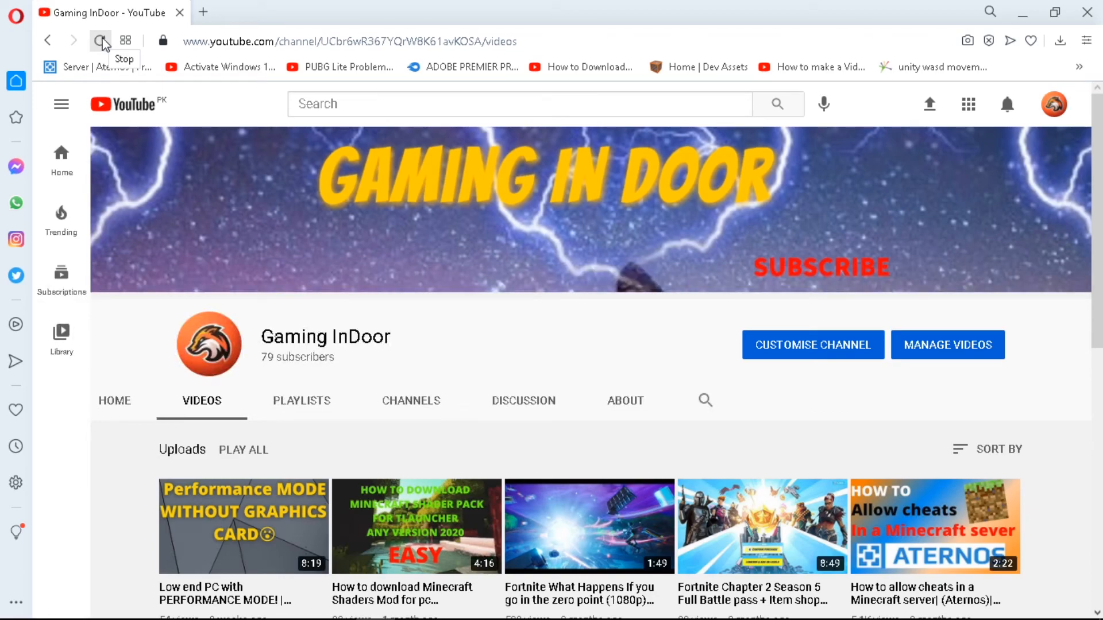
{"action": "scroll", "coordinate": [310, 333], "scroll_direction": "down", "scroll_amount": 1}
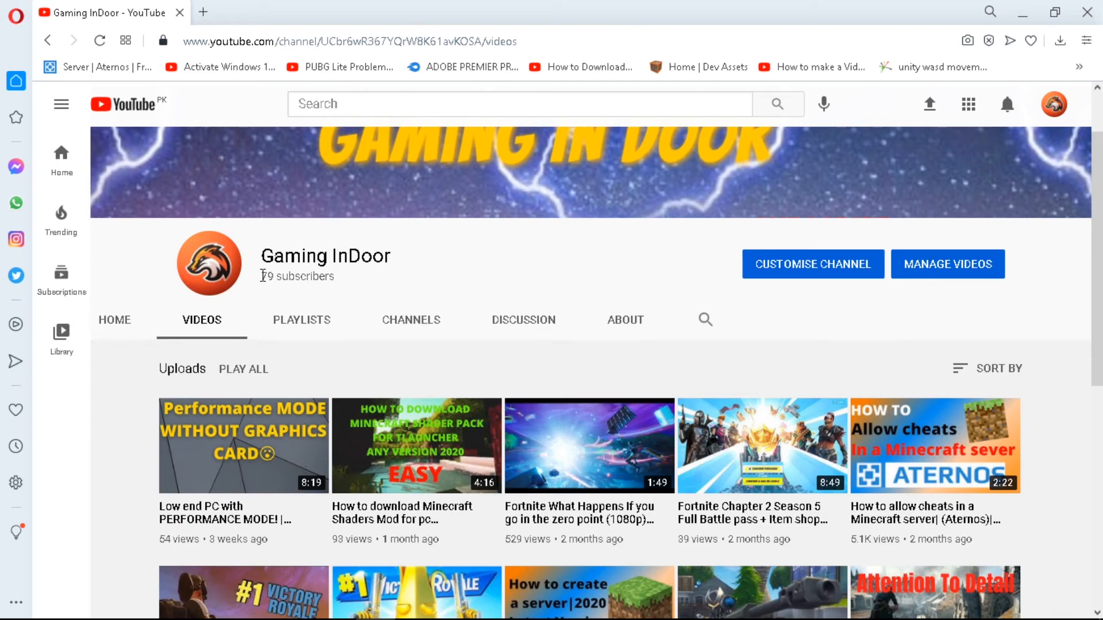
{"action": "scroll", "coordinate": [331, 299], "scroll_direction": "down", "scroll_amount": 1}
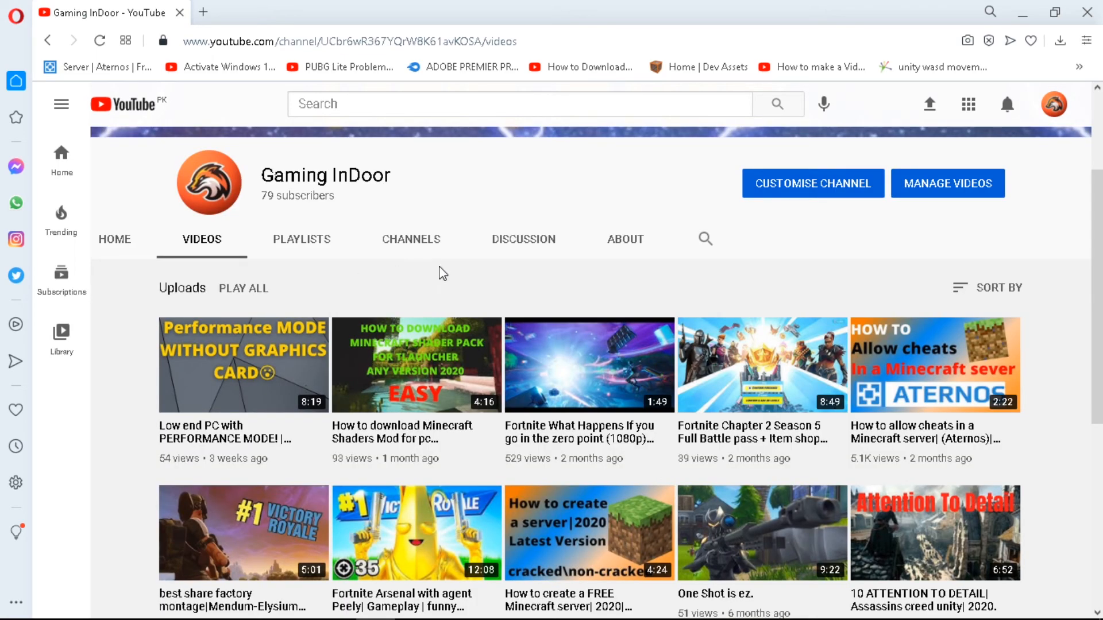
{"action": "scroll", "coordinate": [331, 231], "scroll_direction": "up", "scroll_amount": 2}
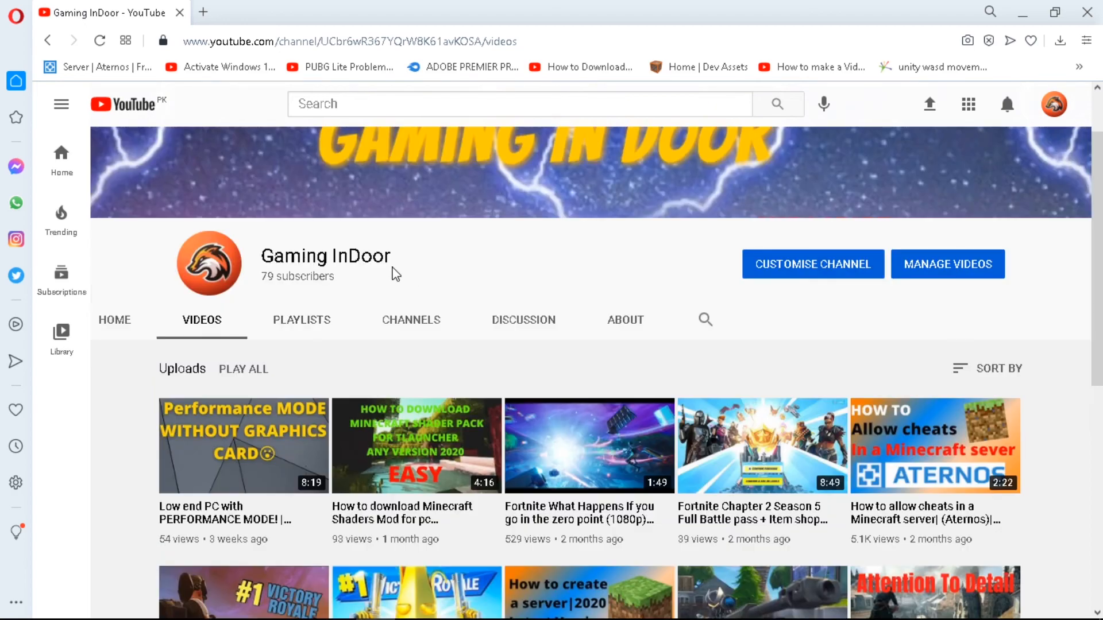